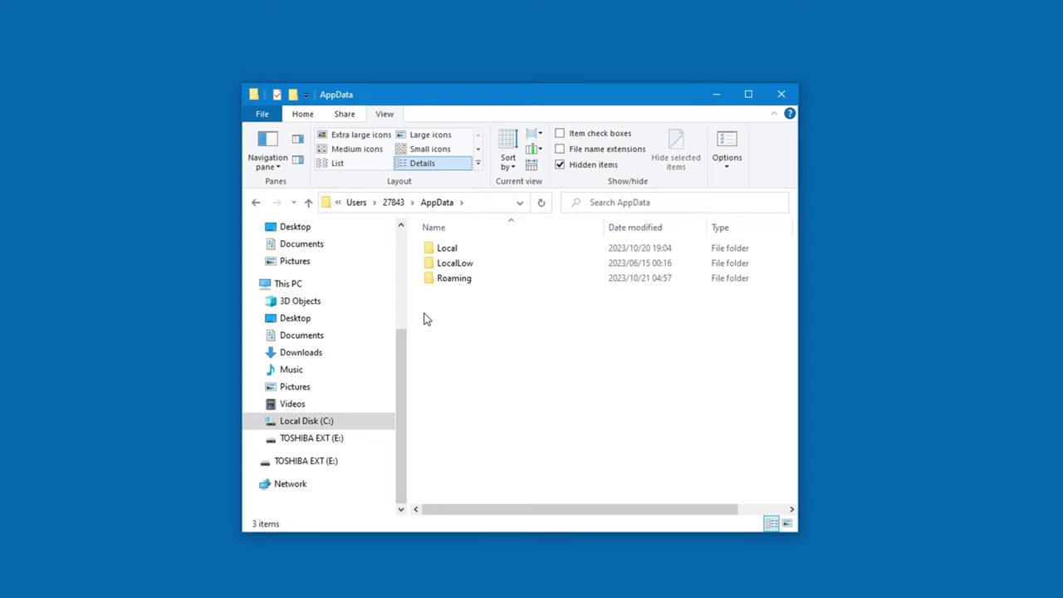
# Open the Dolphin Emulator folder inside AppData's Roaming folder.
pyautogui.doubleClick(443, 278)
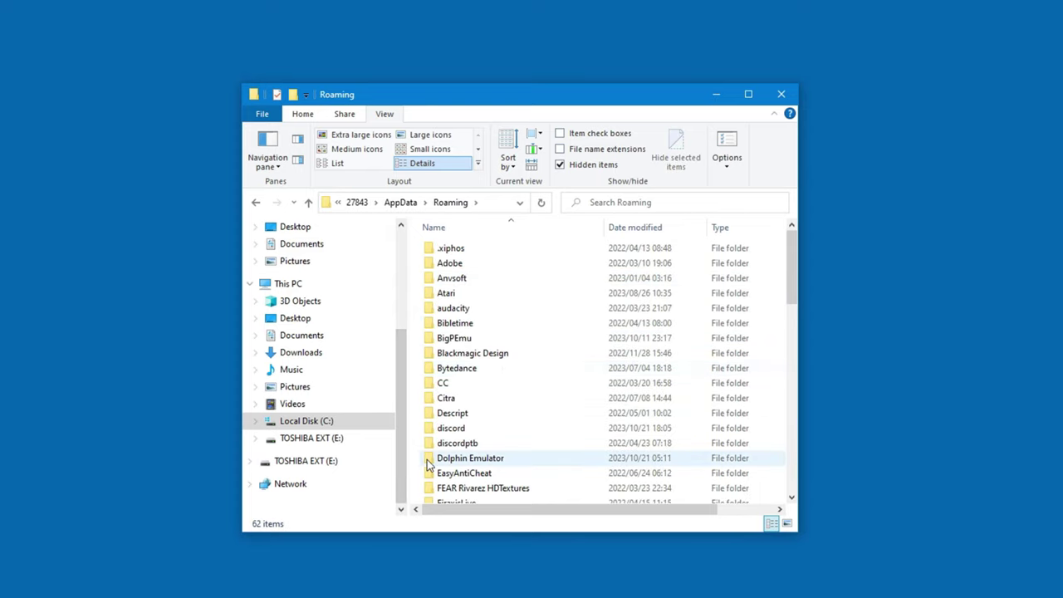
pyautogui.doubleClick(448, 457)
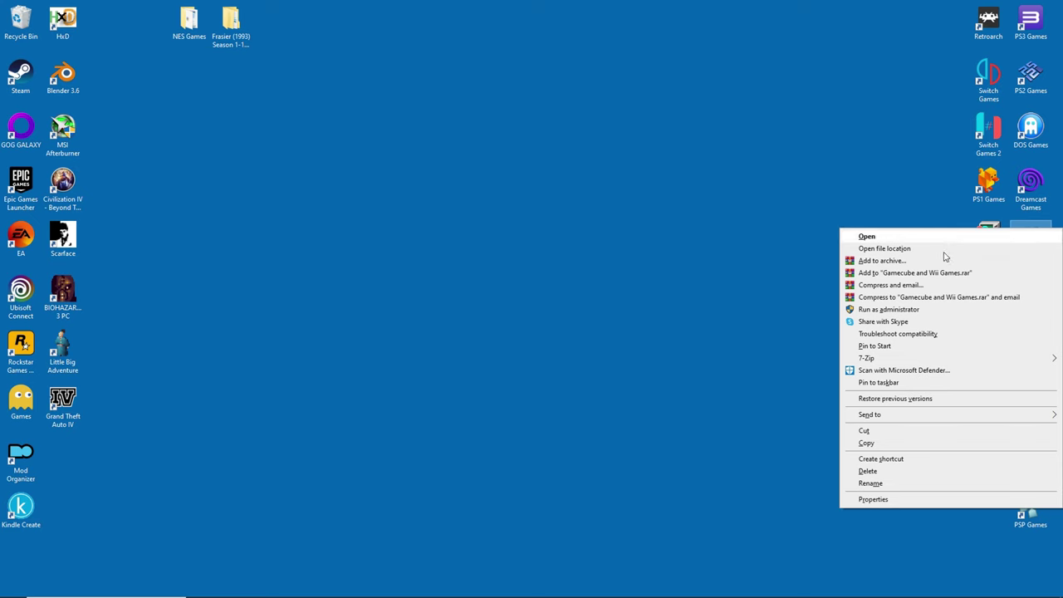
# Open the file location of the Gamecube and Wii Games shortcut and create a text document named portable in Dolphin-x64.
pyautogui.click(869, 249)
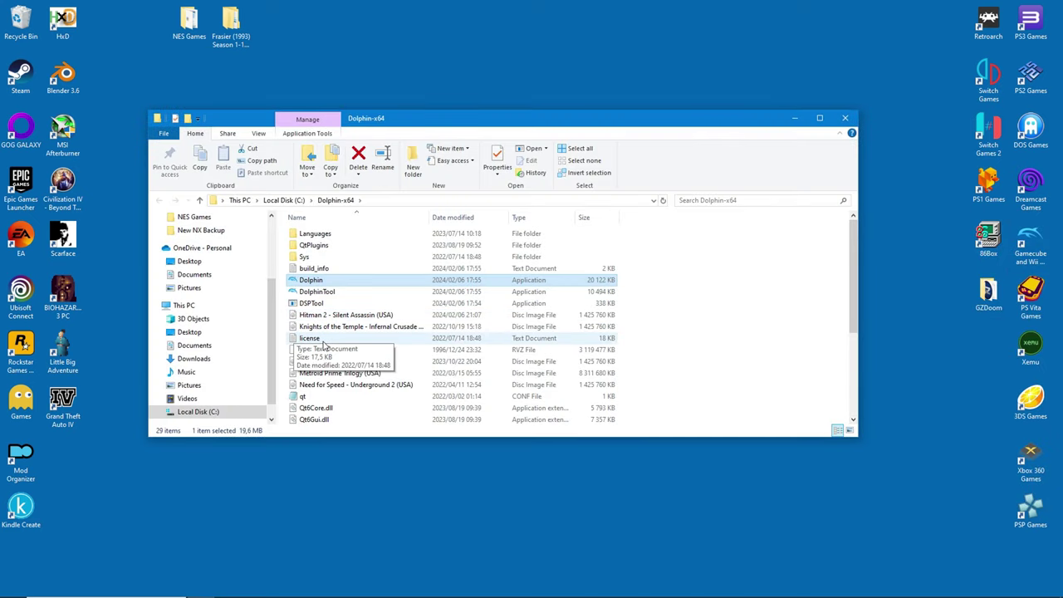
pyautogui.rightClick(282, 378)
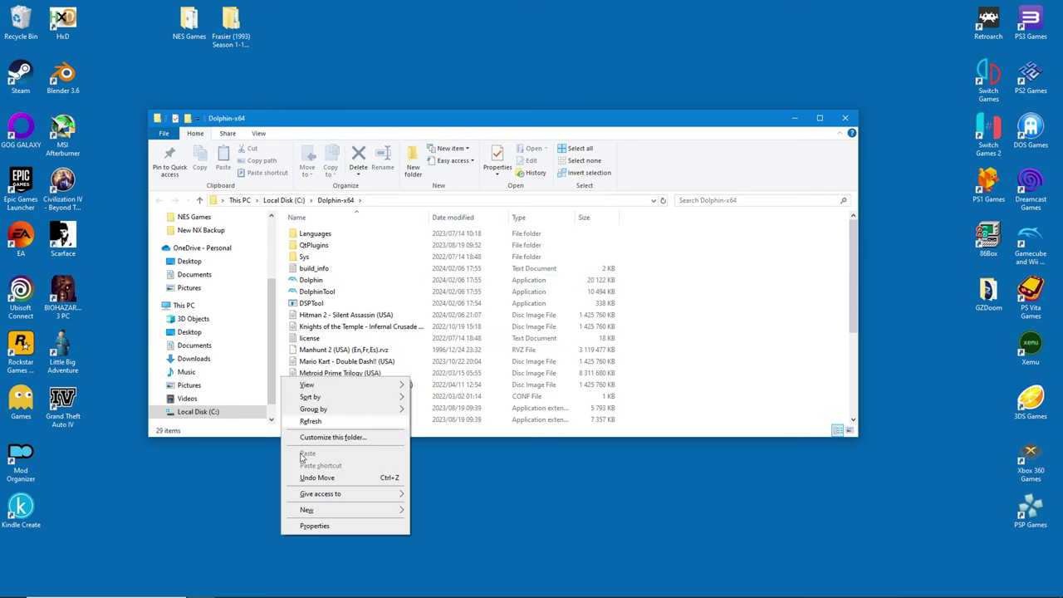
pyautogui.moveTo(324, 512)
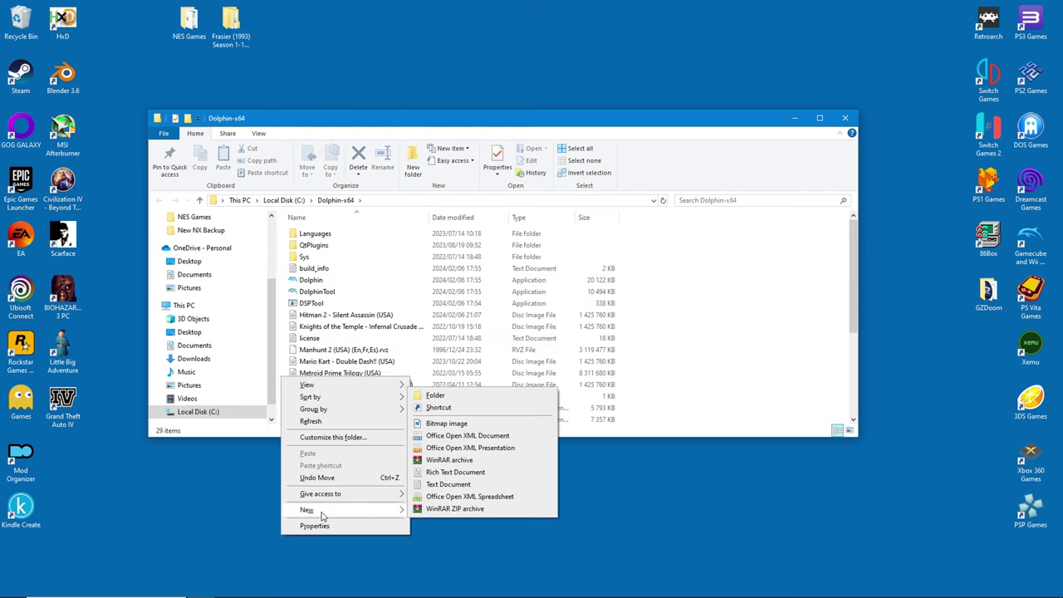
pyautogui.click(453, 485)
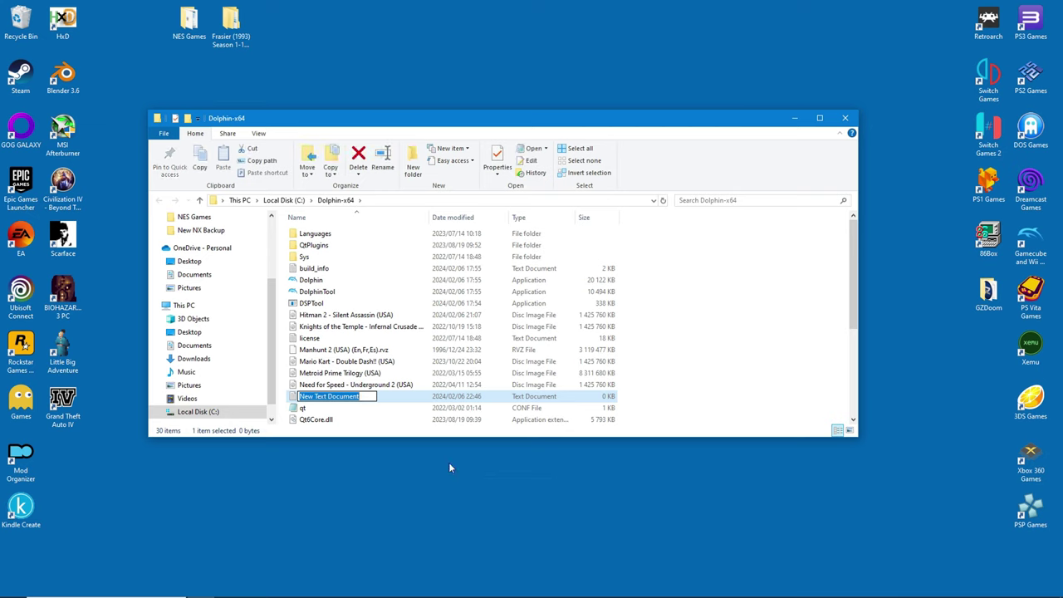
pyautogui.write('portab')
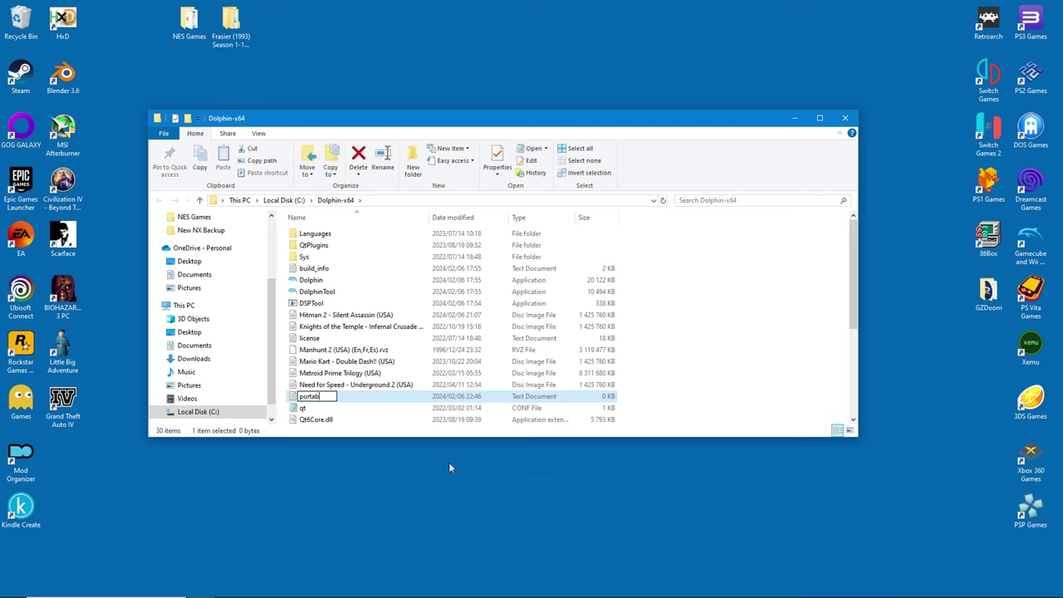
pyautogui.write('le')
pyautogui.click(773, 357)
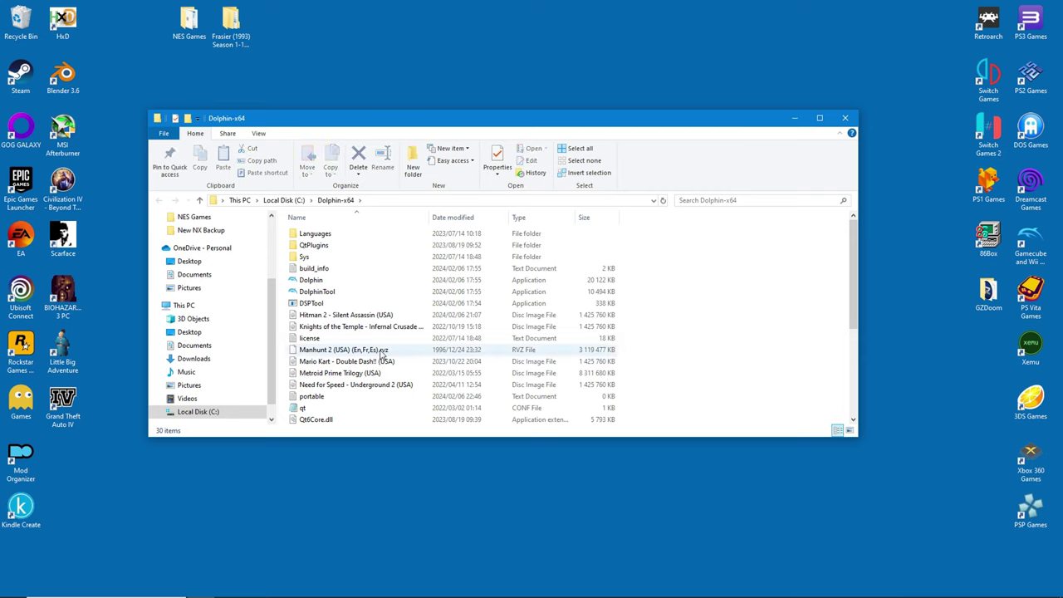
# Launch Dolphin from its desktop shortcut and authorize usage statistics reporting.
pyautogui.doubleClick(1044, 236)
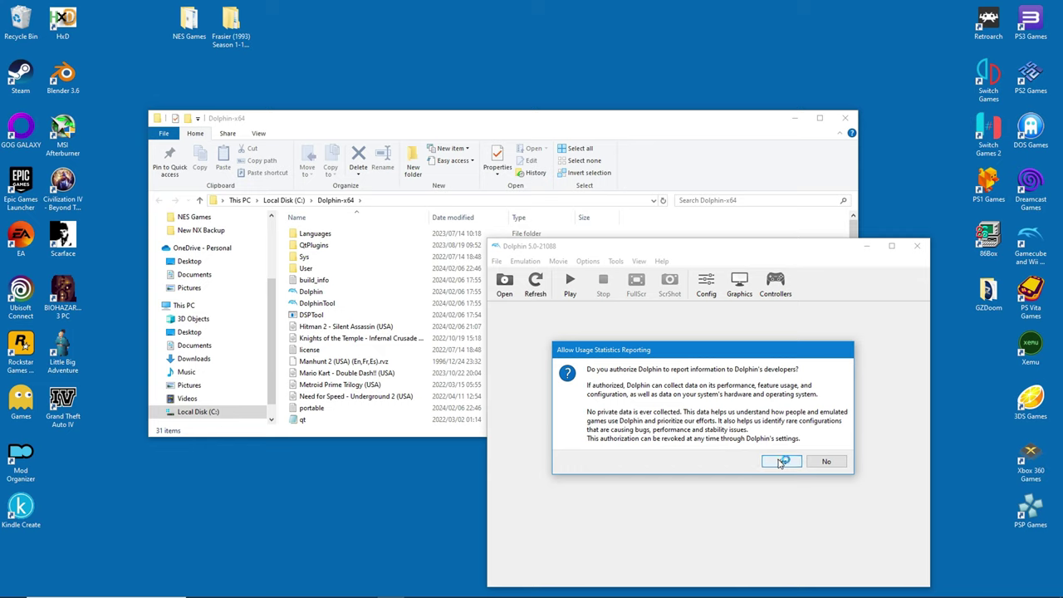
pyautogui.click(780, 461)
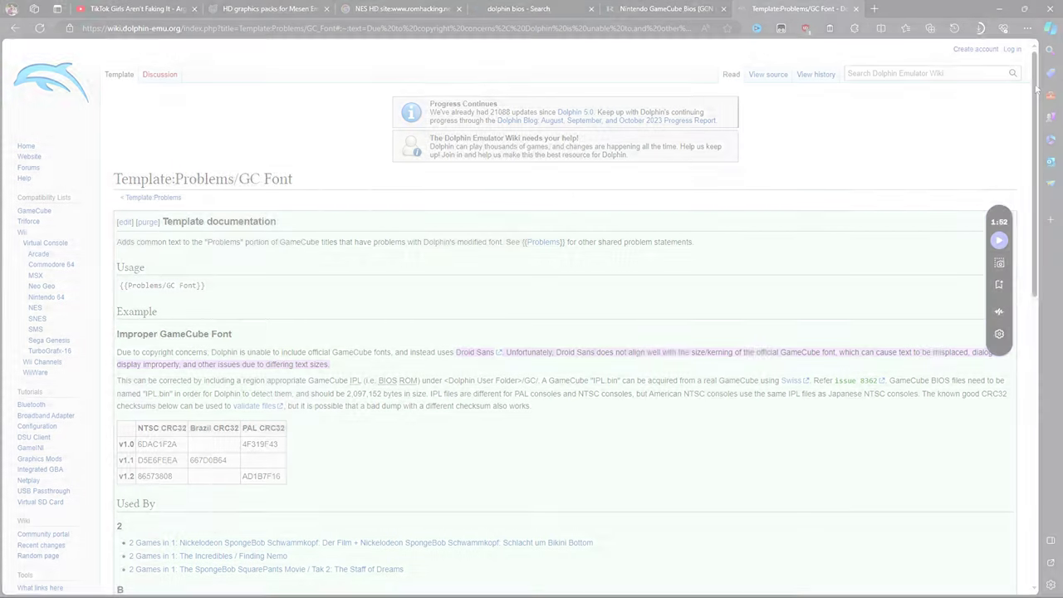
# Switch to the browser to read the Dolphin wiki's Problems/GC Font page, and enter "download" as a web search.
pyautogui.moveTo(1043, 125); pyautogui.dragTo(1044, 293)
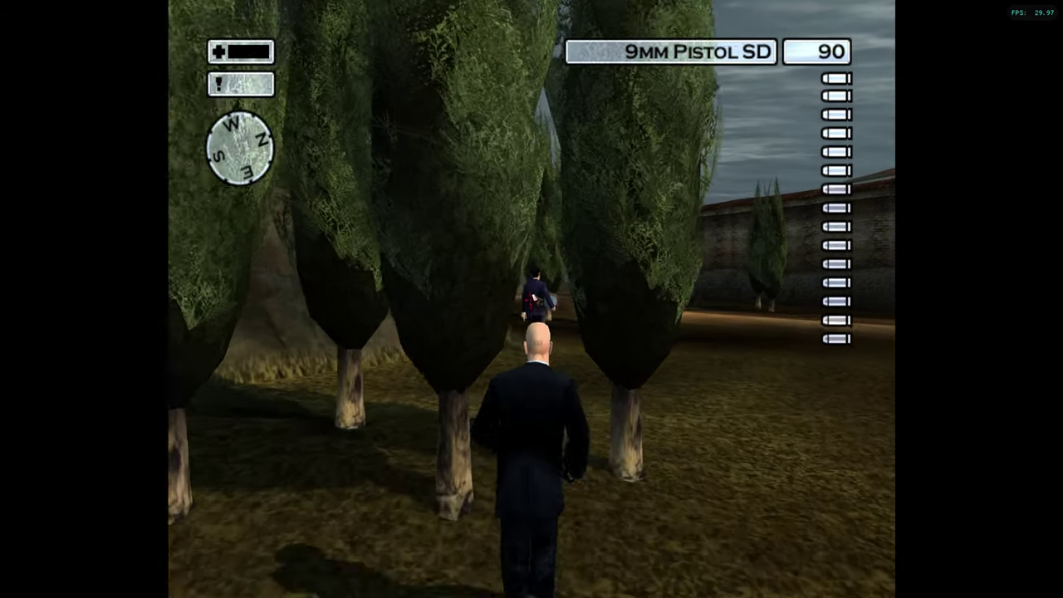
pyautogui.press('w')
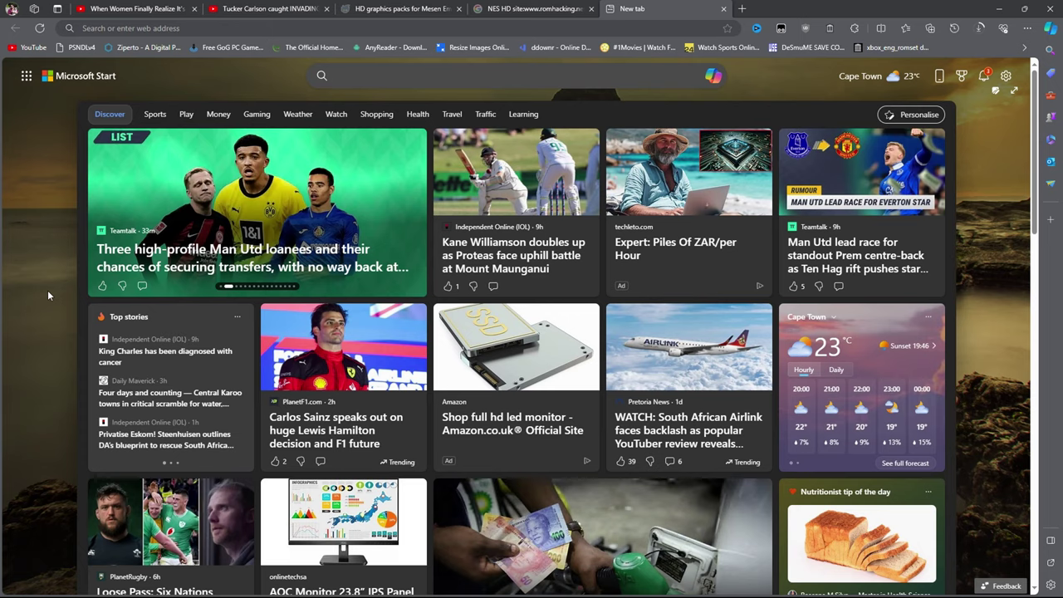
pyautogui.write('download')
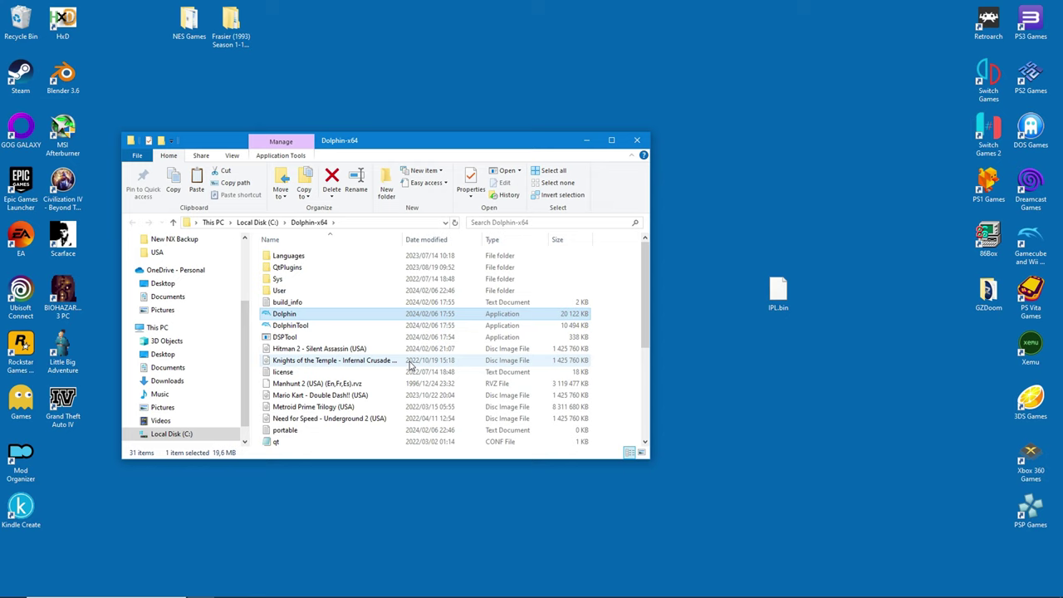
# Move the IPL.bin file from the desktop into the User\GC\USA folder inside Dolphin-x64.
pyautogui.doubleClick(281, 290)
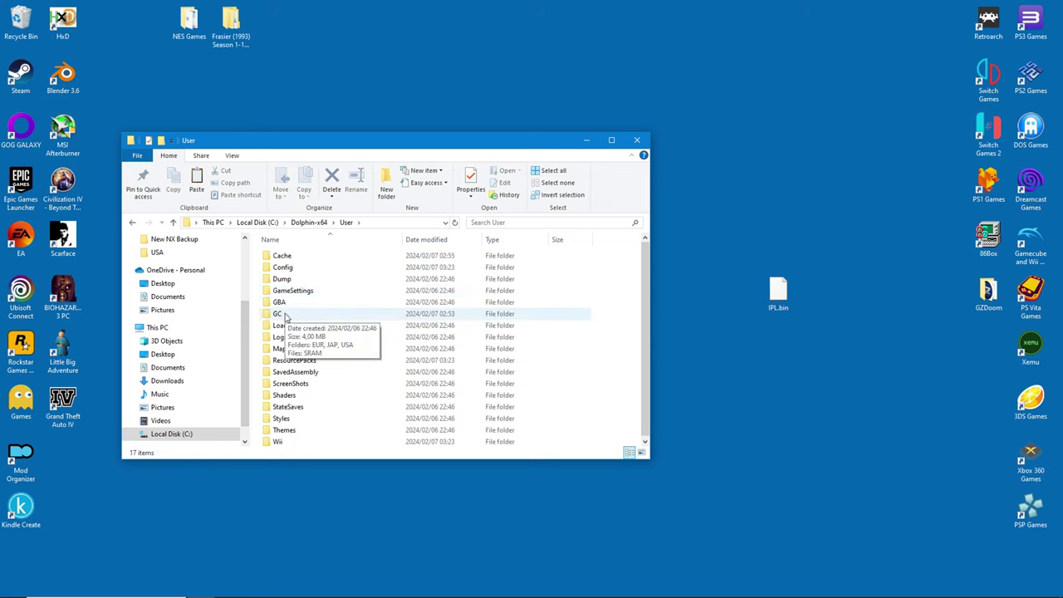
pyautogui.doubleClick(279, 314)
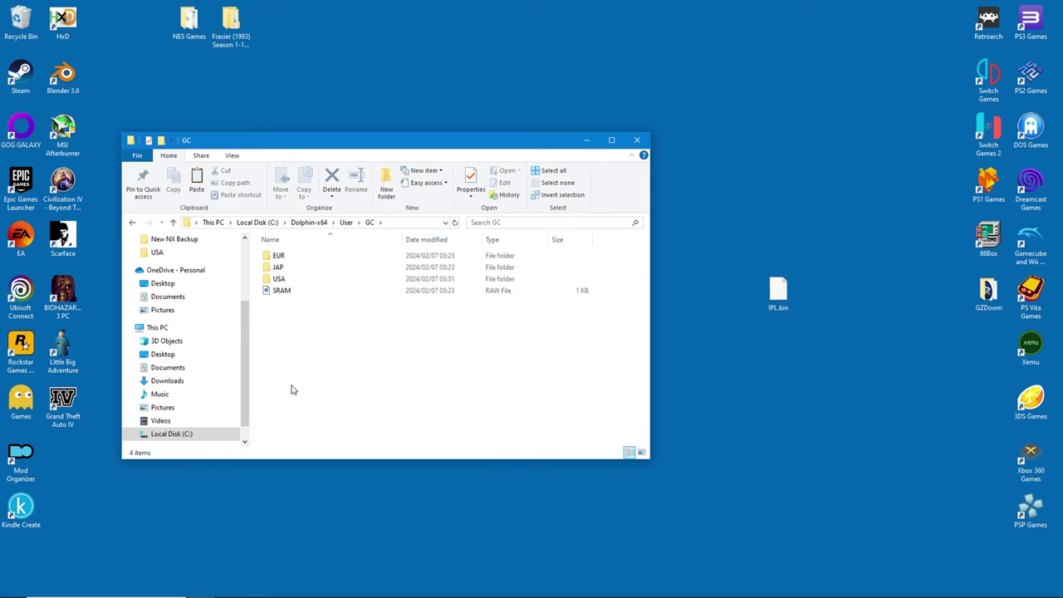
pyautogui.doubleClick(278, 280)
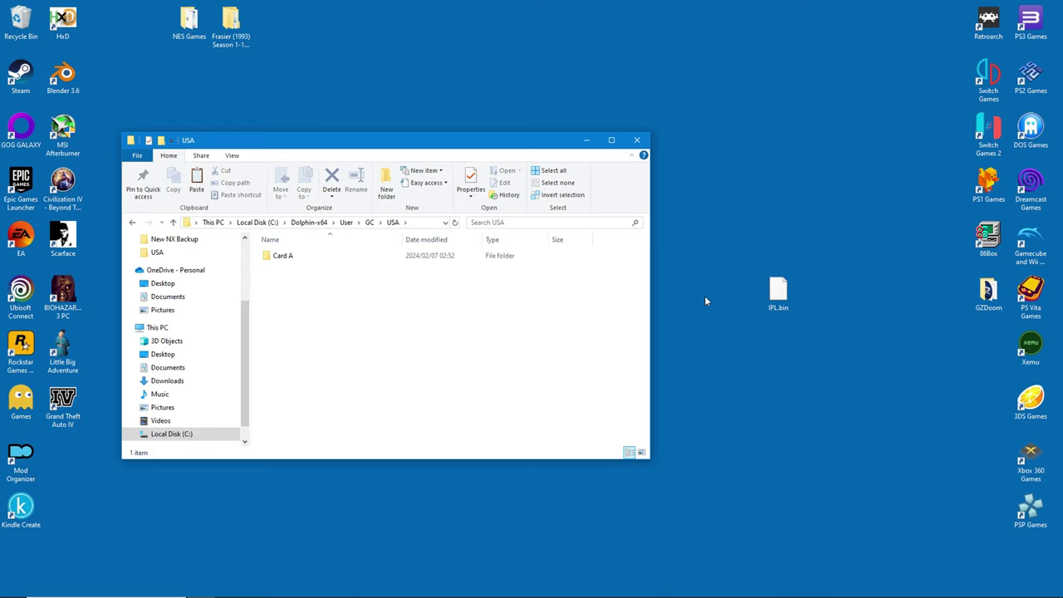
pyautogui.moveTo(778, 293); pyautogui.dragTo(304, 337)
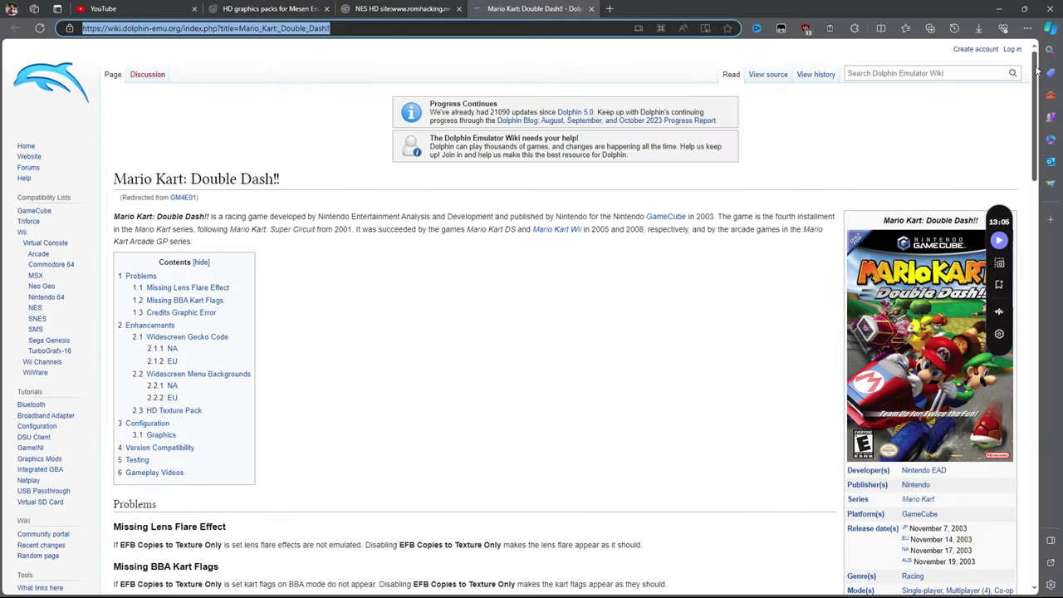
# Read through the Dolphin wiki page for Mario Kart: Double Dash!! in the browser.
pyautogui.click(1036, 72)
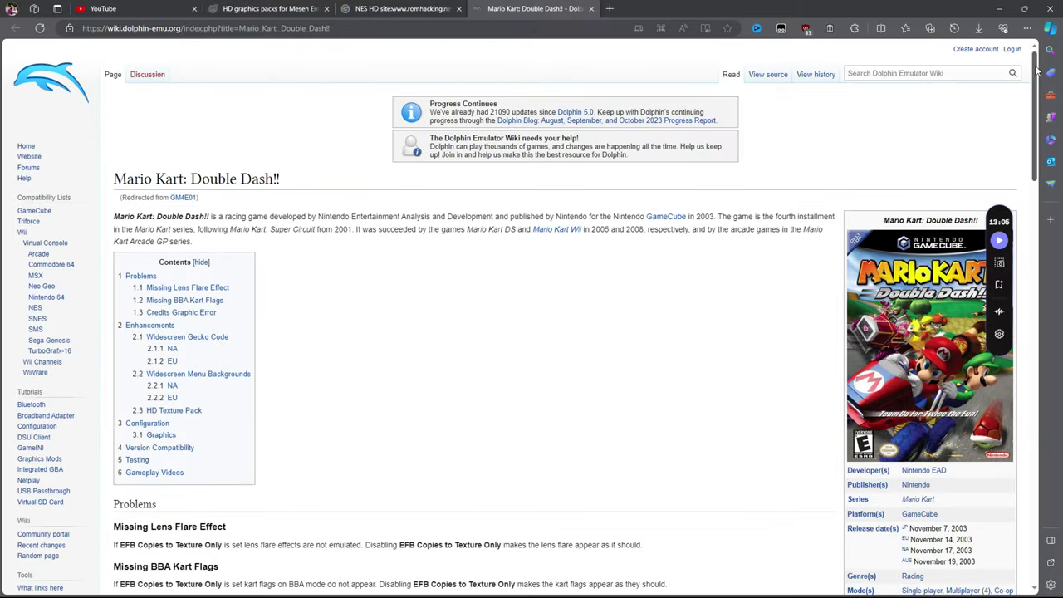
pyautogui.moveTo(1036, 72); pyautogui.dragTo(1044, 170)
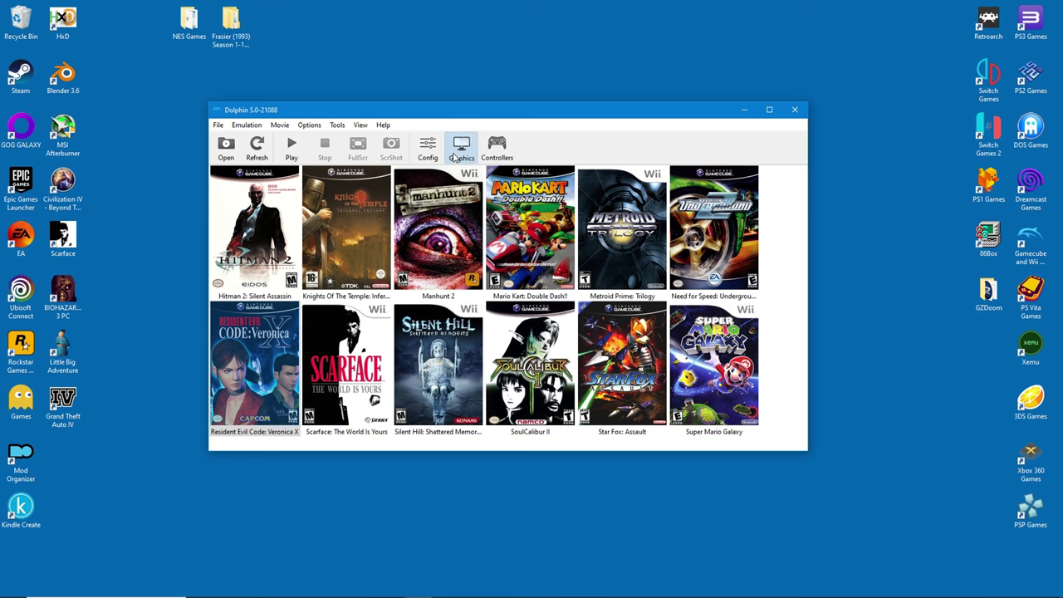
# Review Dolphin's general, enhancement and hack graphics settings, and close the graphics configuration.
pyautogui.click(460, 150)
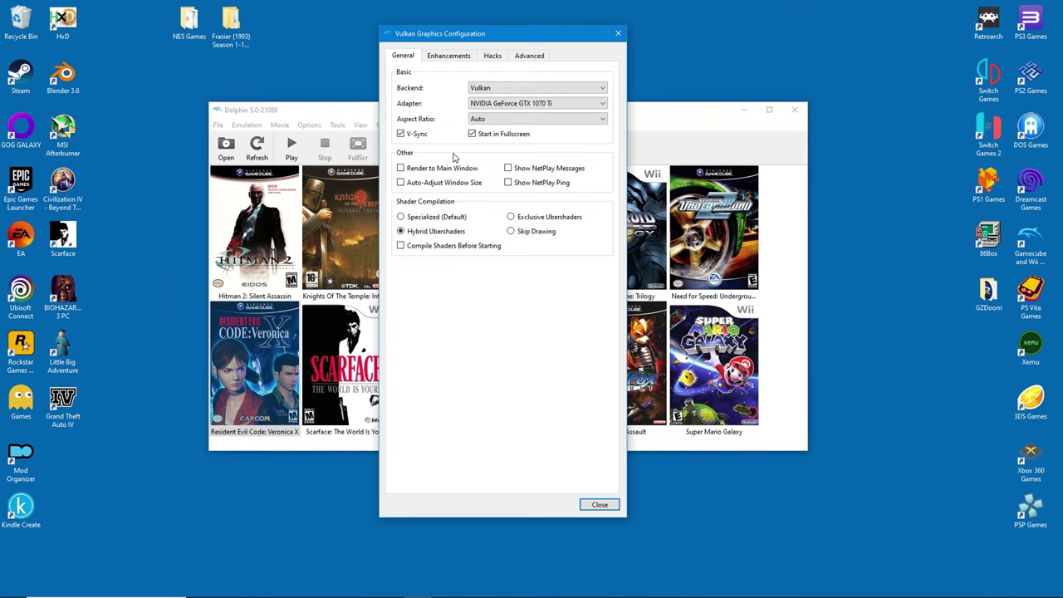
pyautogui.click(456, 58)
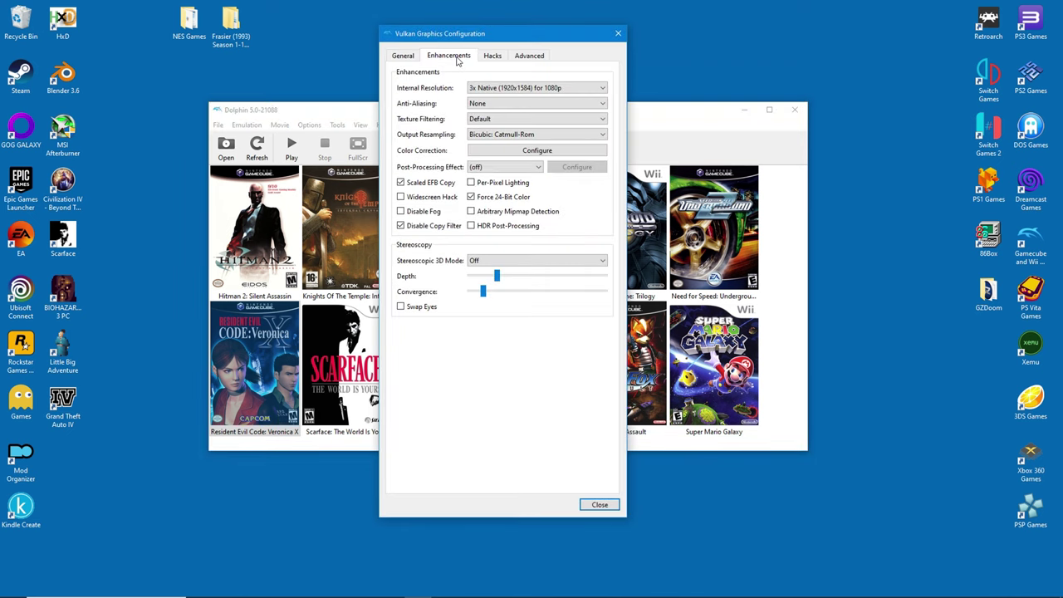
pyautogui.click(491, 58)
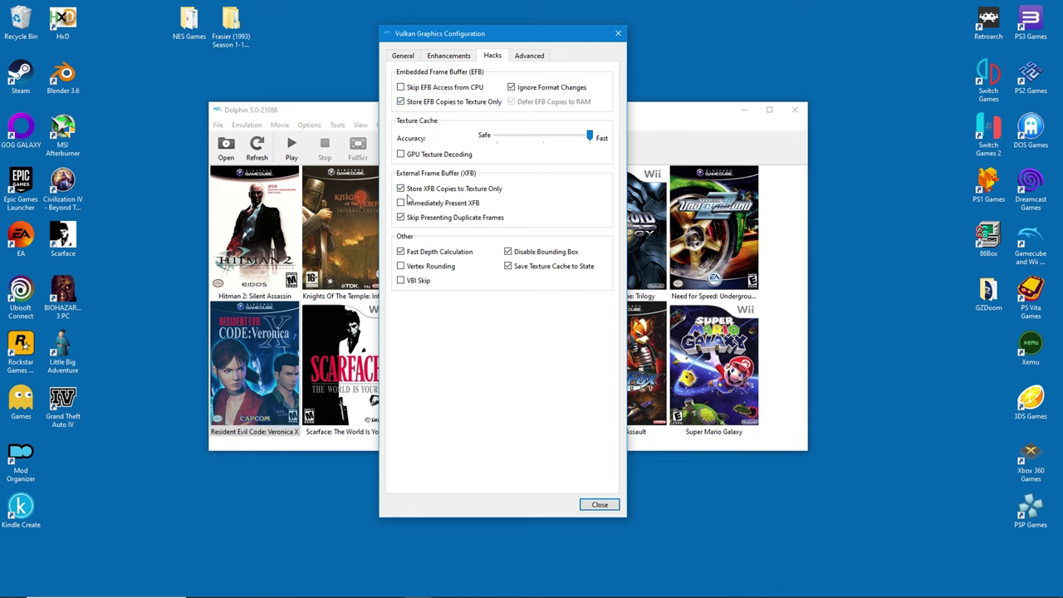
pyautogui.press('Escape')
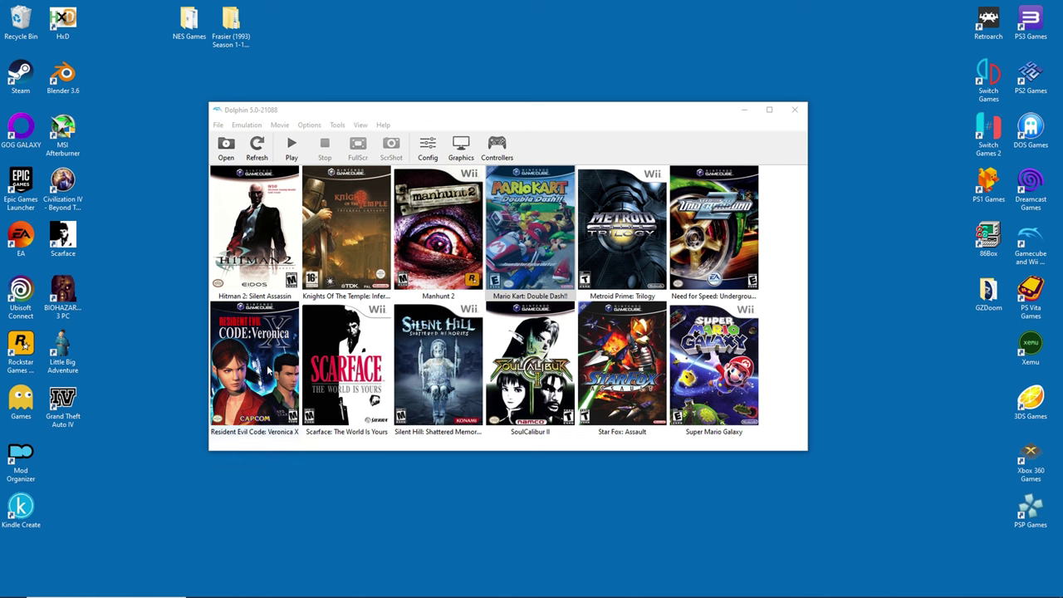
# Open the properties of Resident Evil Code: Veronica X and examine the Video presets available for its user config.
pyautogui.rightClick(268, 371)
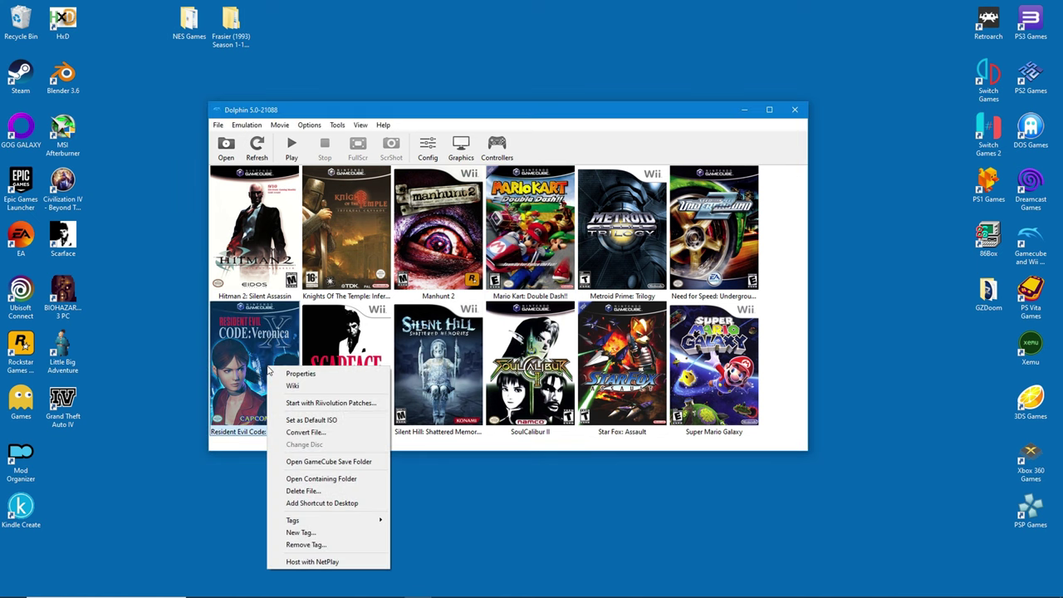
pyautogui.click(291, 374)
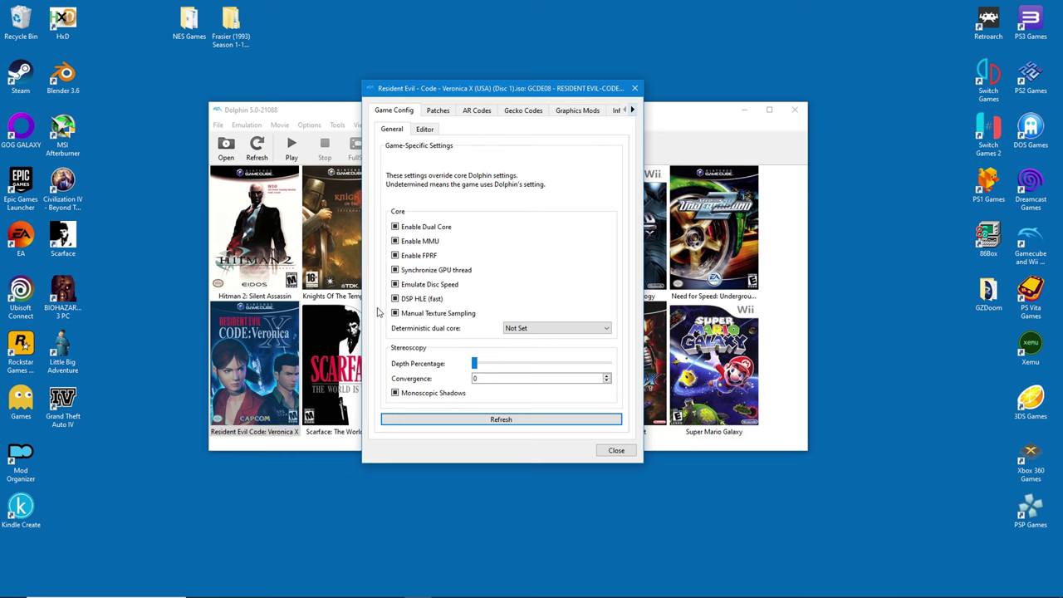
pyautogui.click(424, 130)
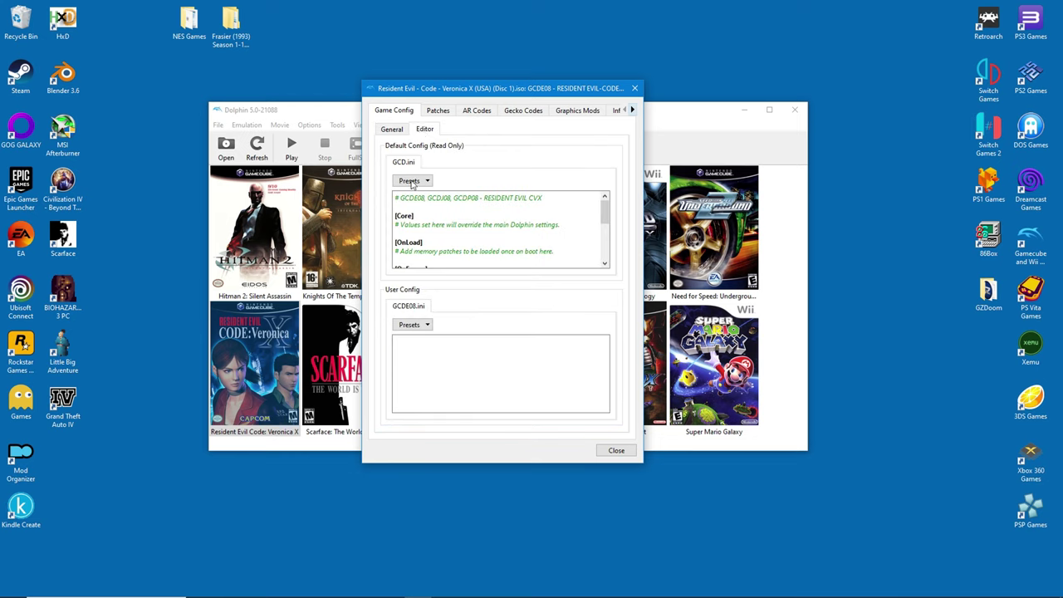
pyautogui.click(418, 325)
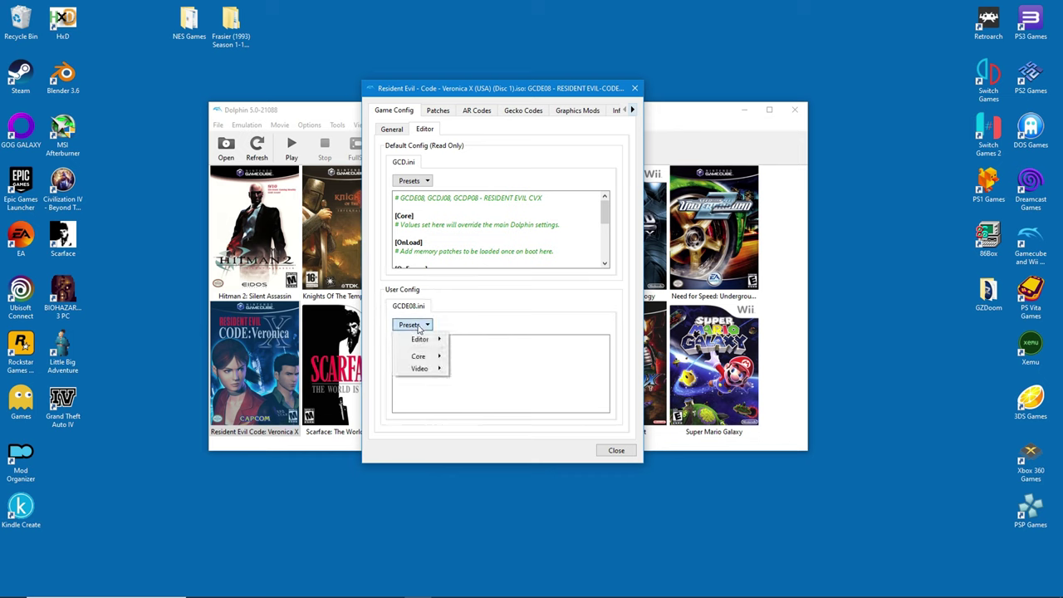
pyautogui.moveTo(401, 345)
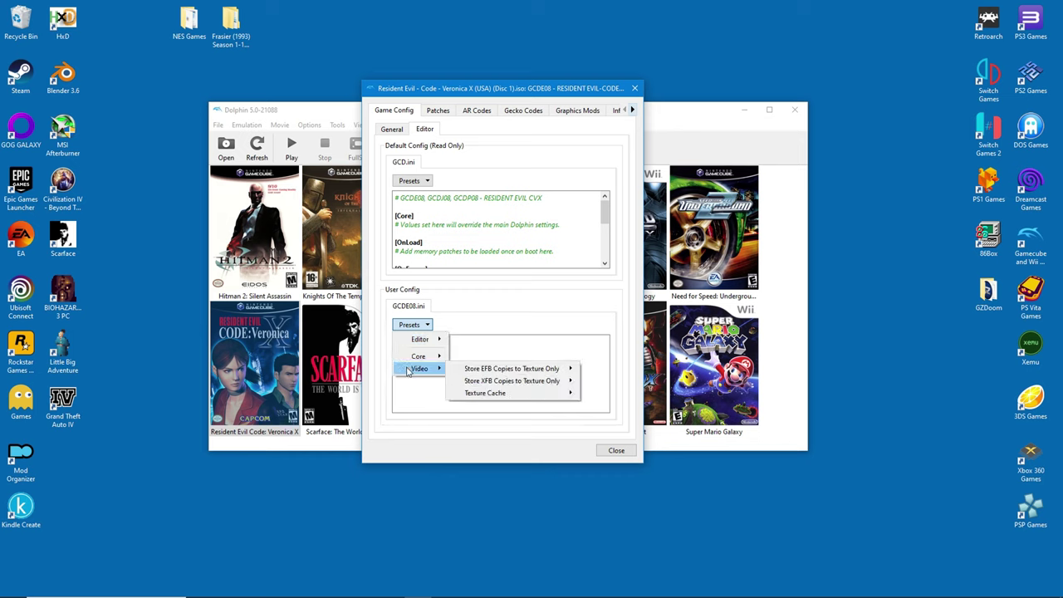
pyautogui.moveTo(463, 373)
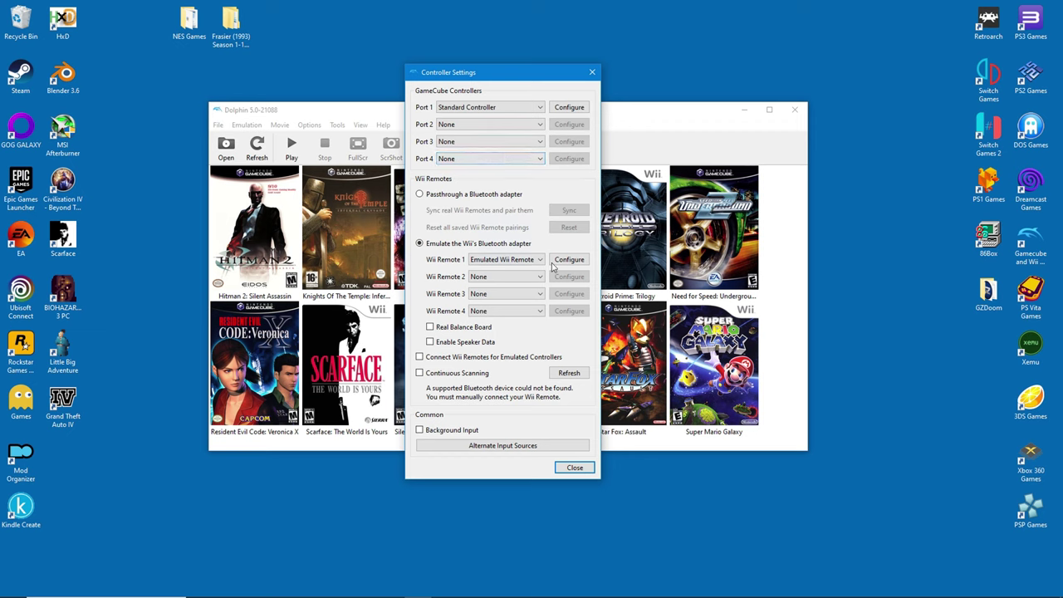
# Open the configuration of emulated Wii Remote 1 and choose the Standard keyboard profile.
pyautogui.click(562, 260)
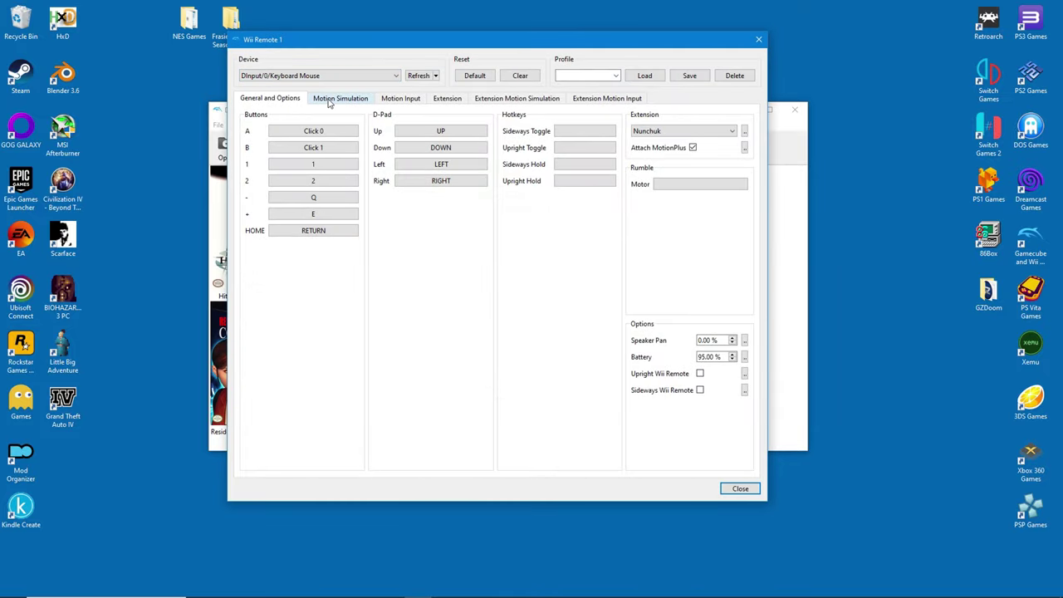
pyautogui.click(616, 78)
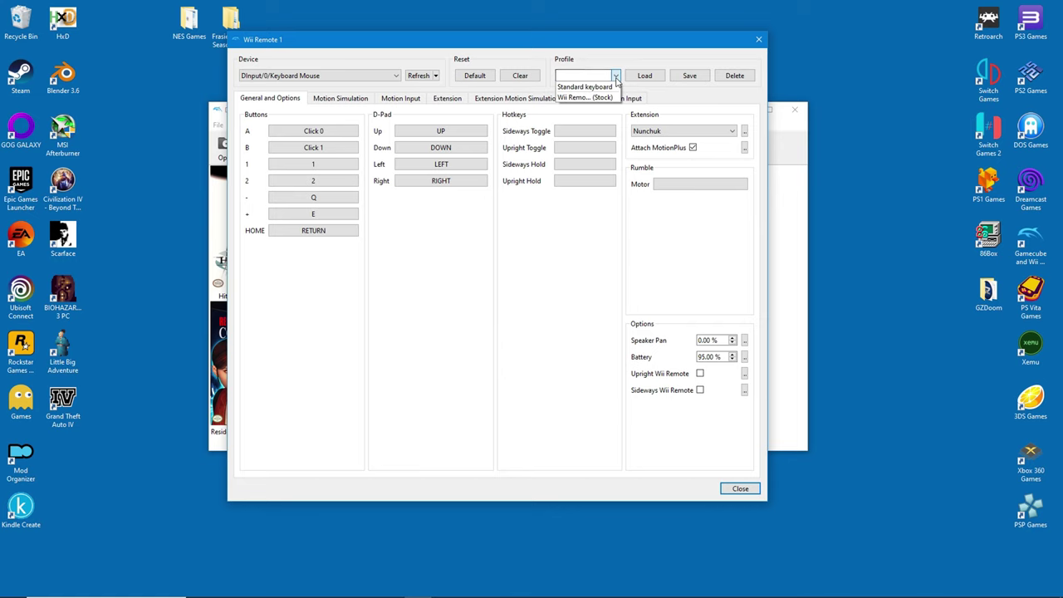
pyautogui.click(573, 87)
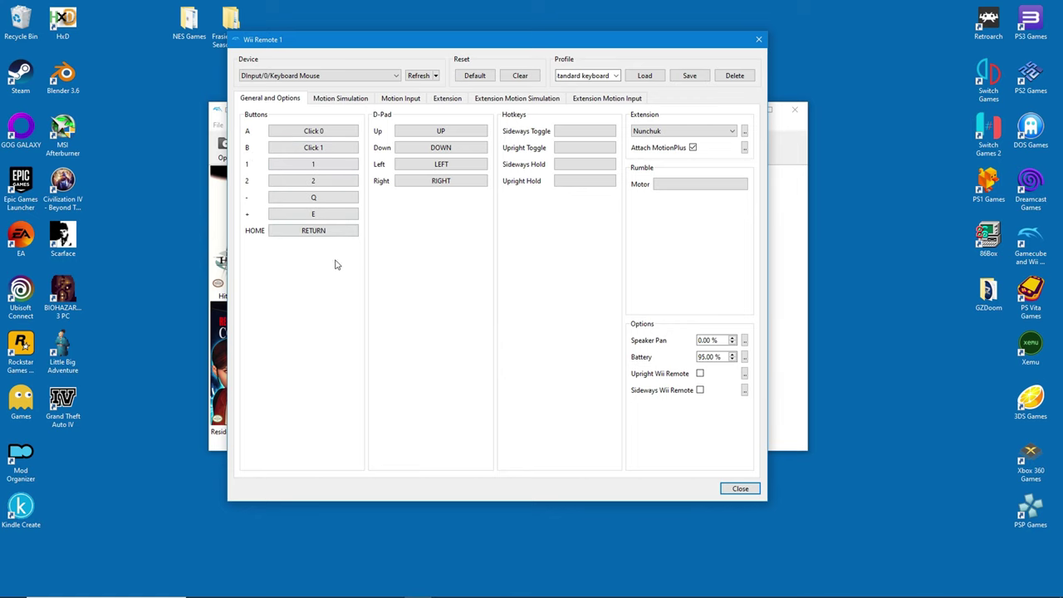
# Review Wii Remote 1's motion simulation, motion input and Nunchuk extension mappings, and return to its general button settings.
pyautogui.click(320, 98)
pyautogui.click(411, 99)
pyautogui.click(448, 99)
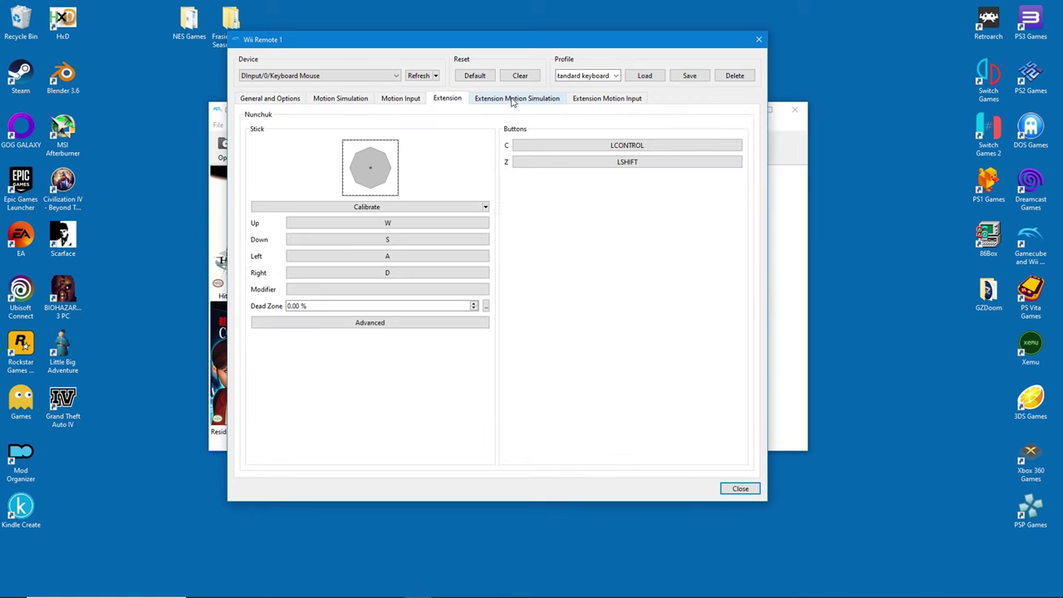
pyautogui.click(513, 98)
pyautogui.click(588, 98)
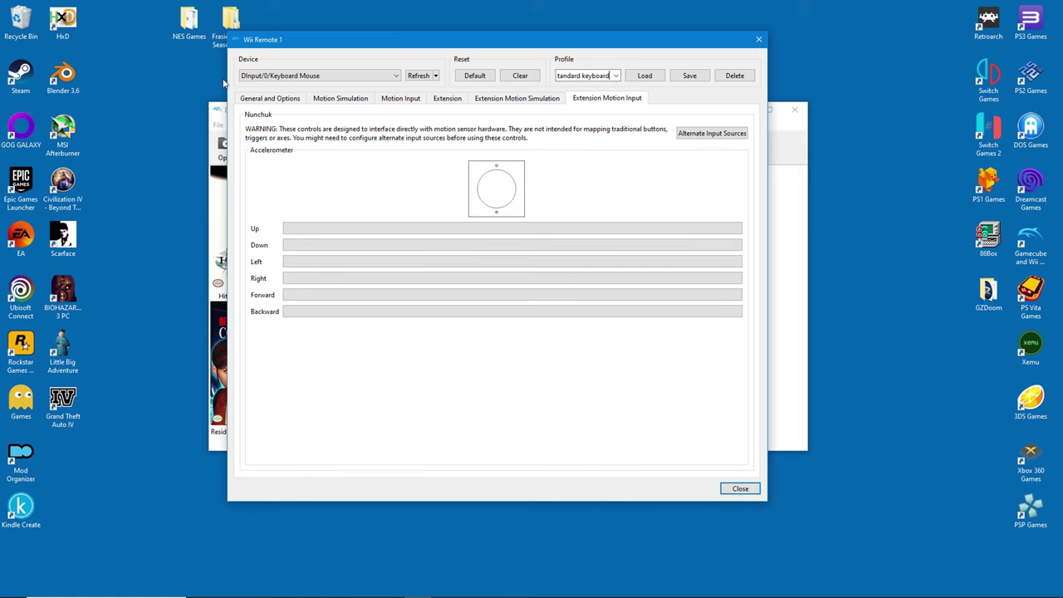
pyautogui.click(251, 99)
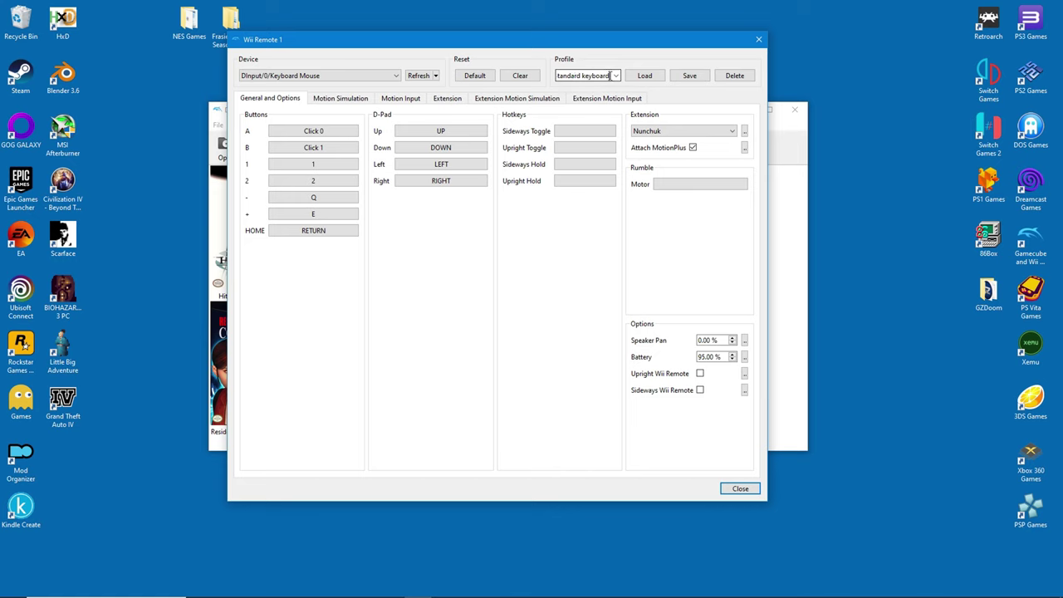
# Copy the profile name "Standard keyboard" from the Wii Remote 1 configuration and close the controller settings.
pyautogui.moveTo(612, 76); pyautogui.dragTo(548, 88)
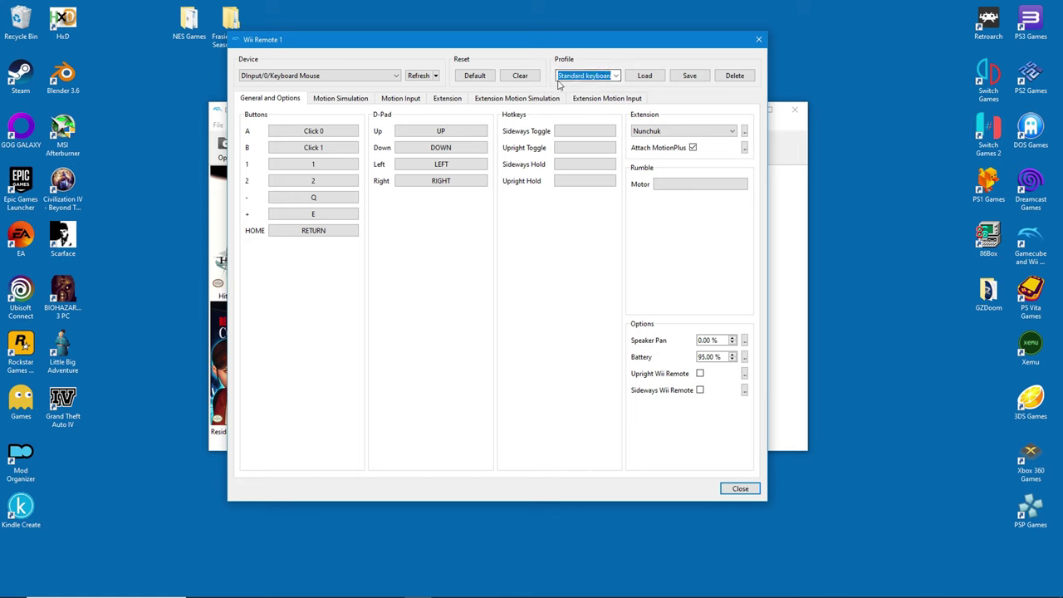
pyautogui.rightClick(569, 75)
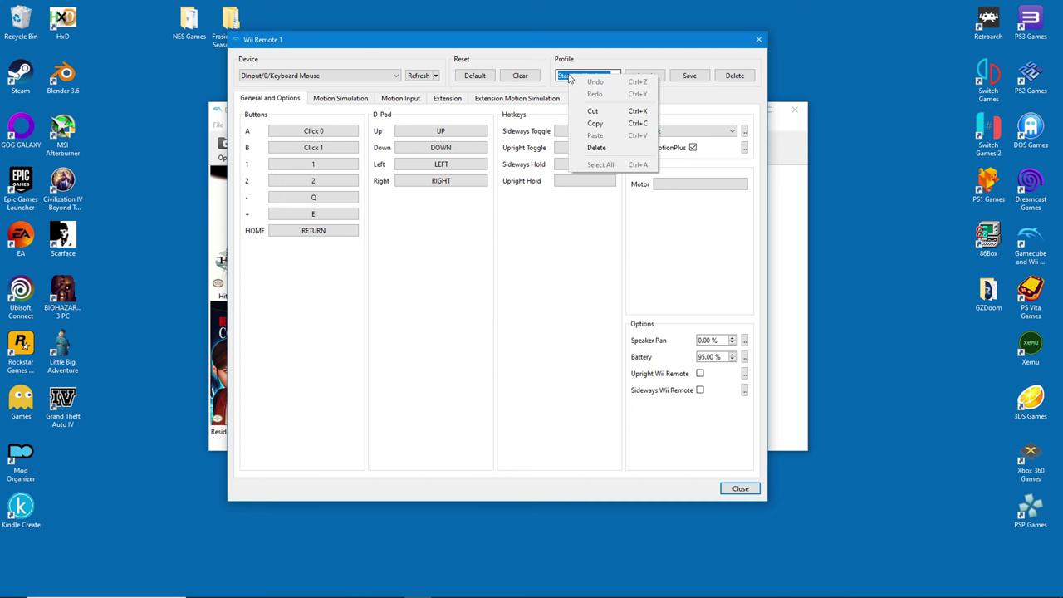
pyautogui.click(594, 124)
pyautogui.press('Escape')
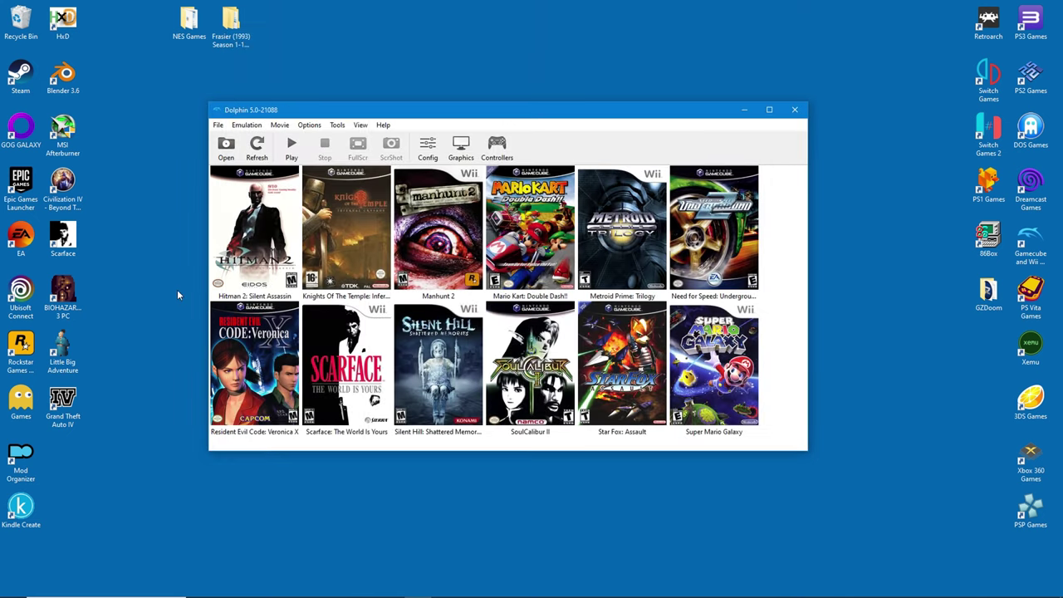
# Open the properties of Scarface: The World Is Yours and start a [Controls] section in its user config.
pyautogui.rightClick(347, 355)
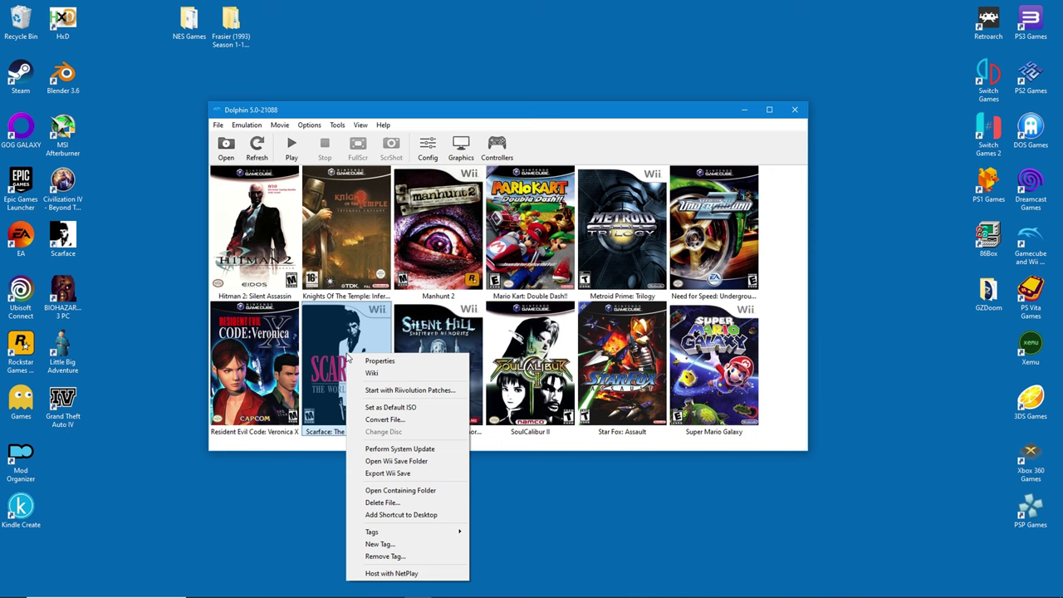
pyautogui.click(369, 360)
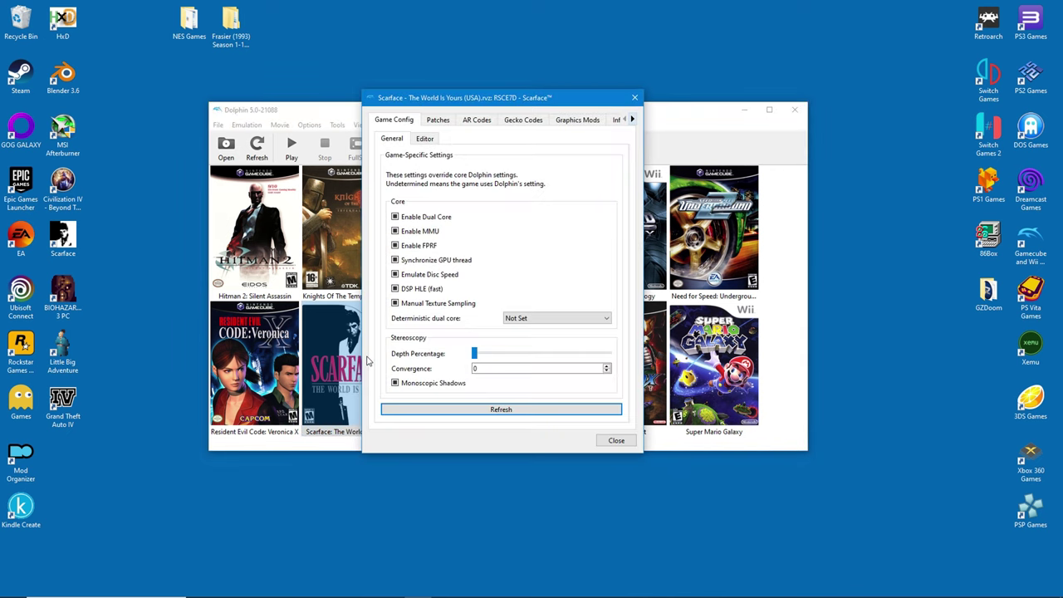
pyautogui.click(432, 140)
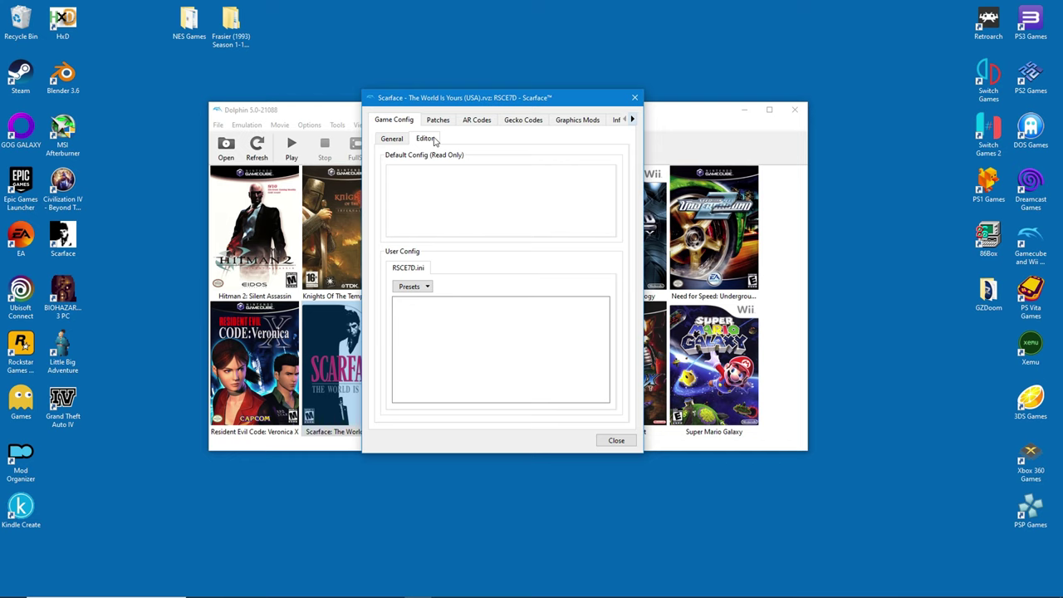
pyautogui.click(413, 331)
pyautogui.write('[Controls]')
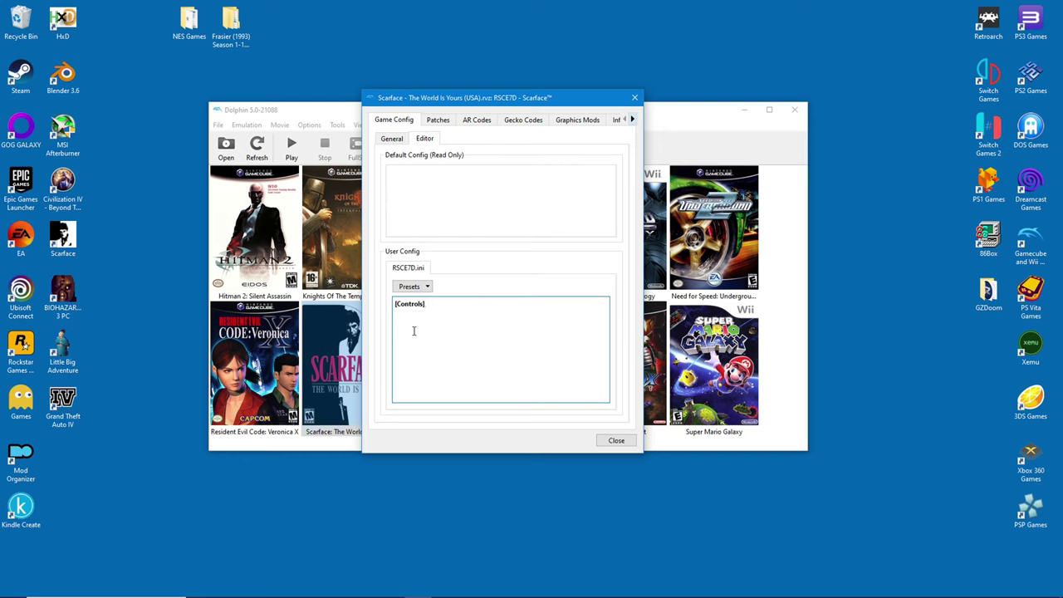
# Add the line "WiimoteProfile1 = Standard keyboard" under [Controls] using the copied profile name, and launch Scarface: The World Is Yours.
pyautogui.press('Return')
pyautogui.write('WiimoteProfile1 =')
pyautogui.rightClick(458, 313)
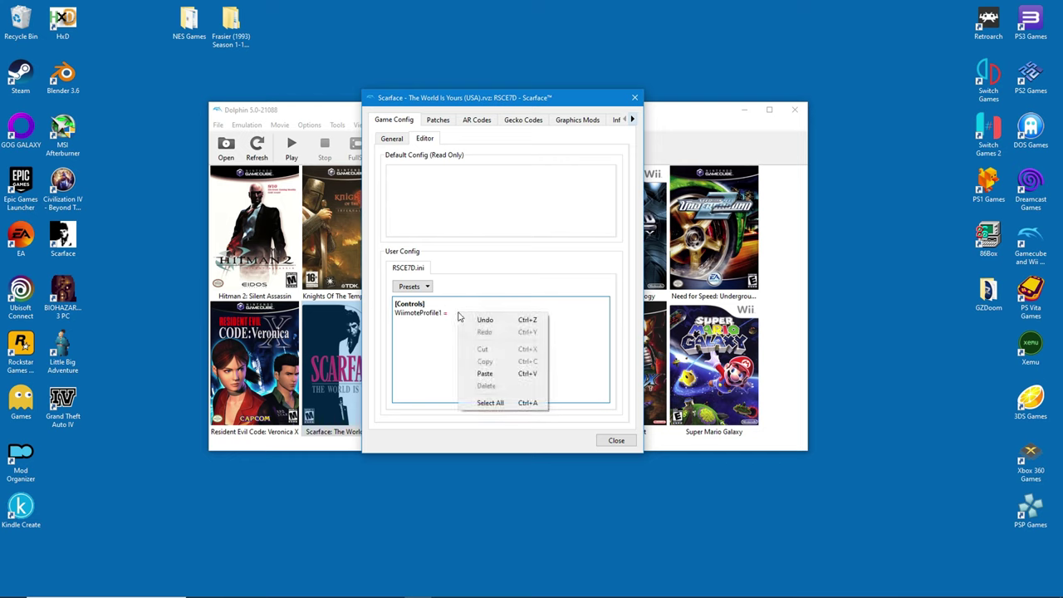
pyautogui.click(490, 374)
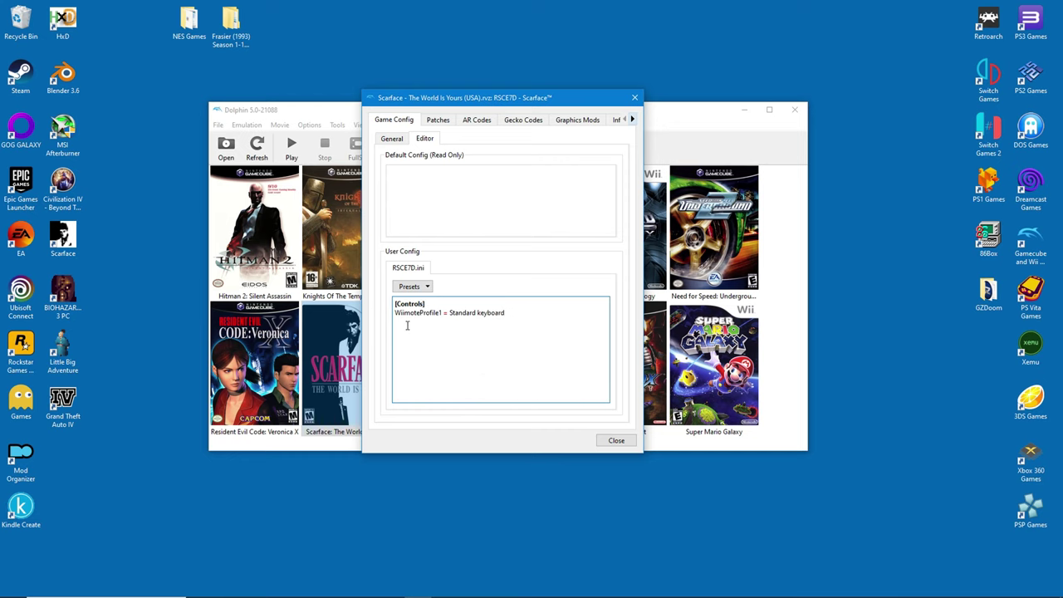
pyautogui.click(615, 440)
pyautogui.doubleClick(309, 365)
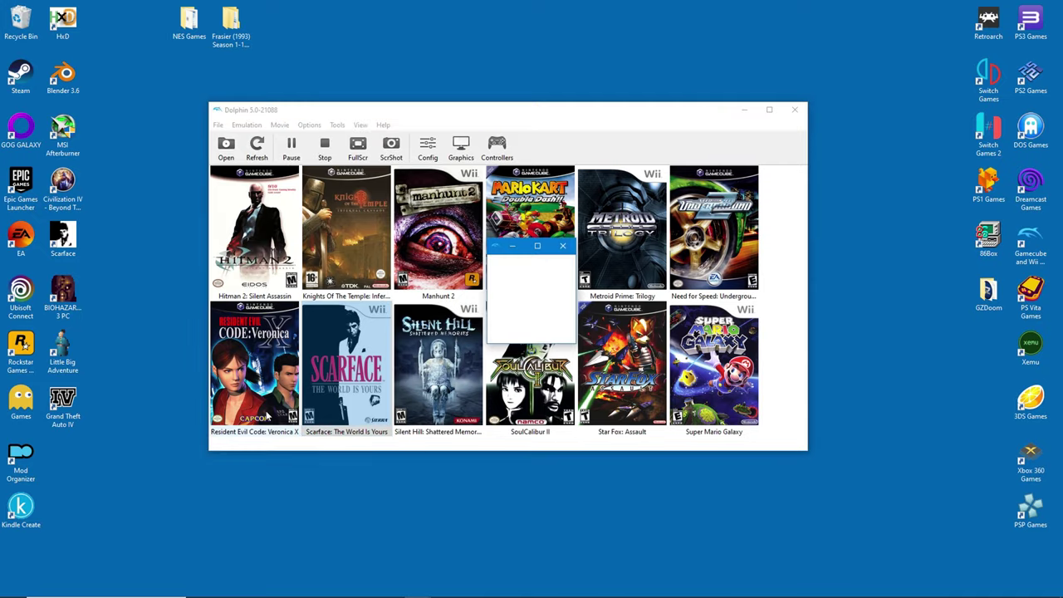